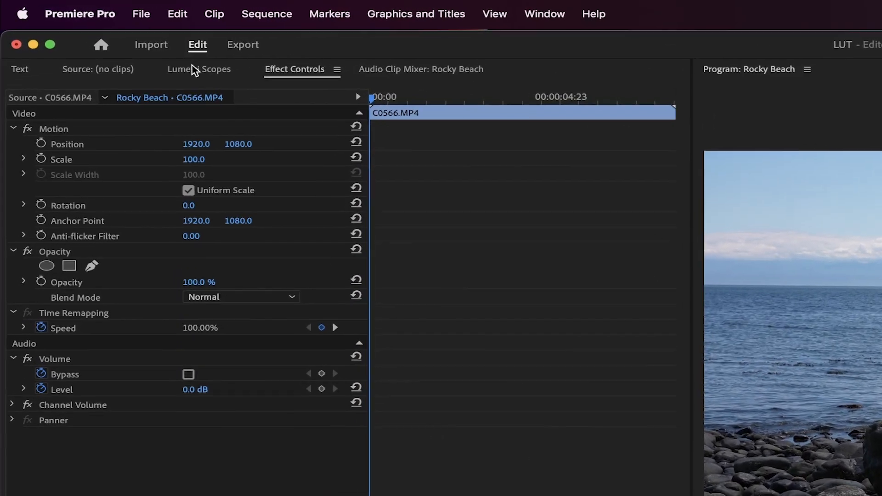
Display the Lumetri Scopes and review the available scope types.
{"action": "left_click", "coordinate": [200, 72]}
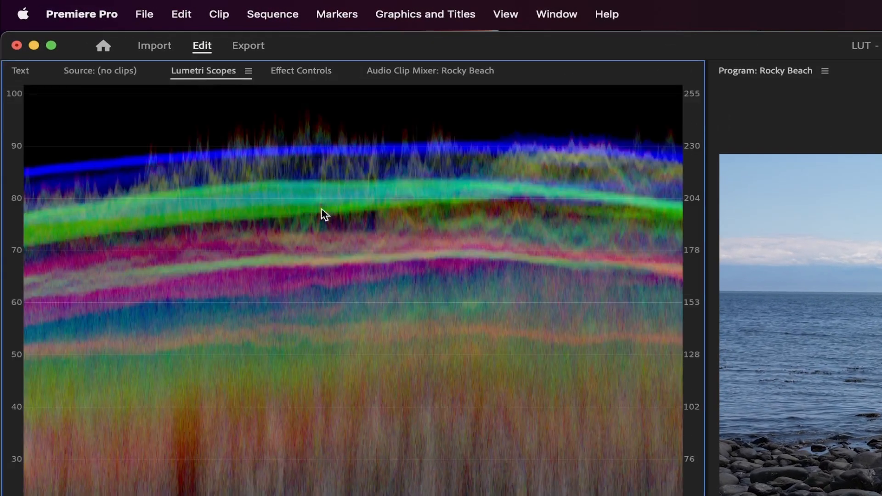
{"action": "right_click", "coordinate": [386, 287]}
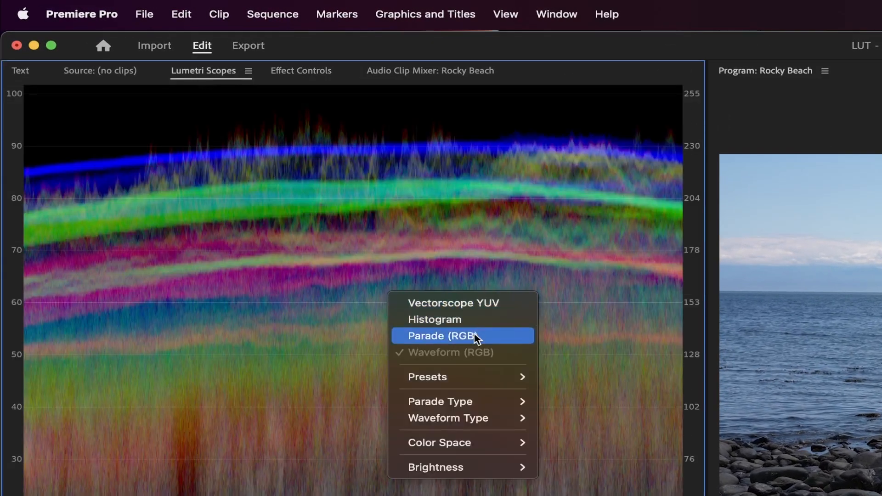
{"action": "left_click", "coordinate": [311, 376]}
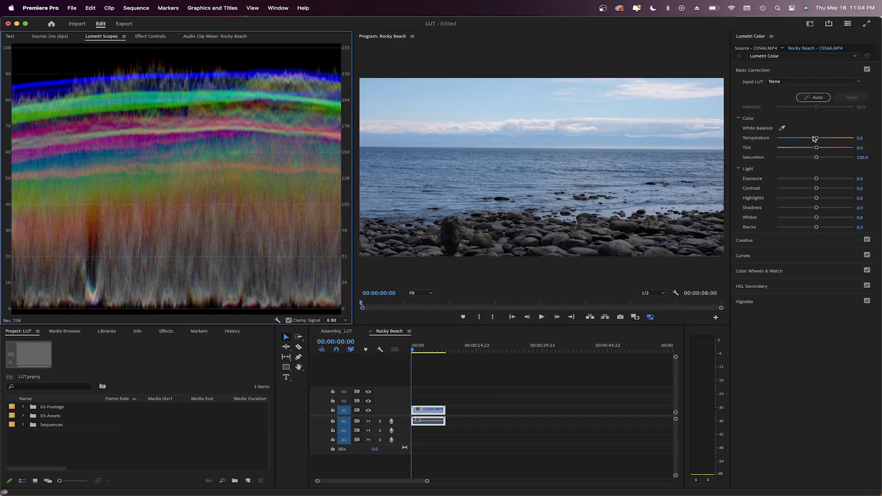
In Basic Correction, set Temperature to -42.2, Tint -13.3, Exposure -1.0, Contrast 24.4, Highlights 56.7 and Shadows -17.8.
{"action": "mouse_move", "coordinate": [817, 139]}
{"action": "left_mouse_down"}
{"action": "mouse_move", "coordinate": [797, 140]}
{"action": "mouse_move", "coordinate": [815, 148]}
{"action": "mouse_move", "coordinate": [799, 139]}
{"action": "left_mouse_up"}
{"action": "left_click_drag", "start_coordinate": [817, 178], "coordinate": [809, 179]}
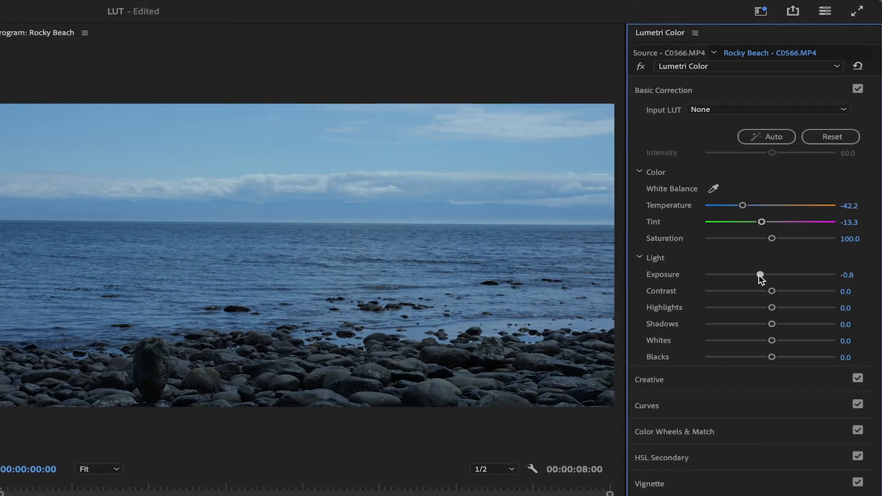
{"action": "left_click_drag", "start_coordinate": [759, 275], "coordinate": [754, 324]}
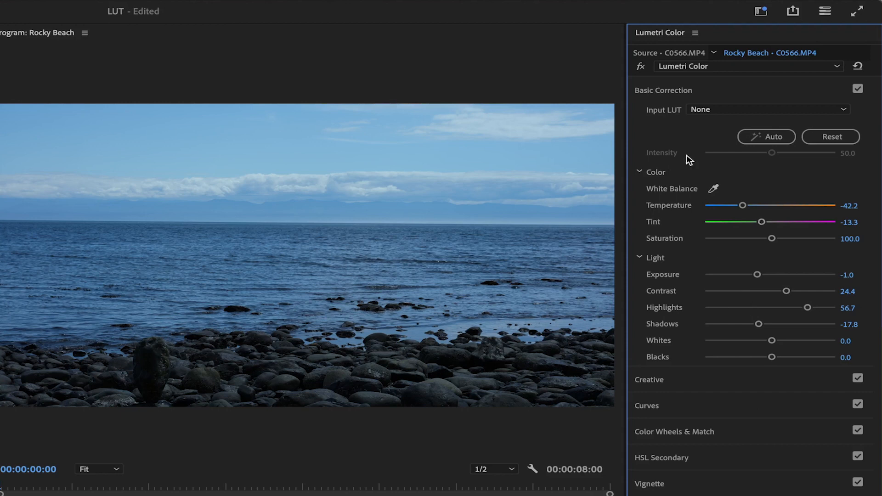
In the Creative section, set Faded Film to 7.8, Vibrance to 44.4 and Saturation to 78.9, and shift the Shadow Tint slightly toward red.
{"action": "left_click", "coordinate": [691, 90]}
{"action": "left_click", "coordinate": [667, 120]}
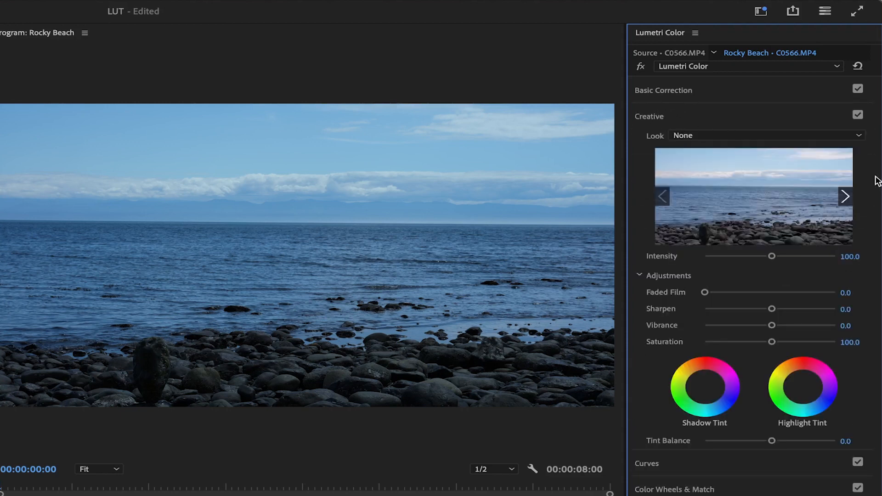
{"action": "left_click", "coordinate": [857, 136]}
{"action": "scroll", "coordinate": [705, 418], "scroll_direction": "down", "scroll_amount": 8}
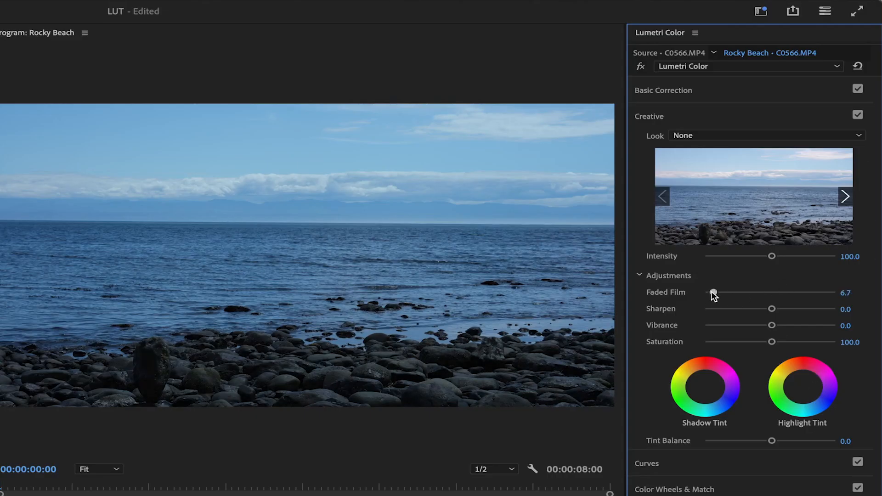
{"action": "left_click_drag", "start_coordinate": [711, 292], "coordinate": [708, 290]}
{"action": "left_click_drag", "start_coordinate": [789, 327], "coordinate": [757, 341]}
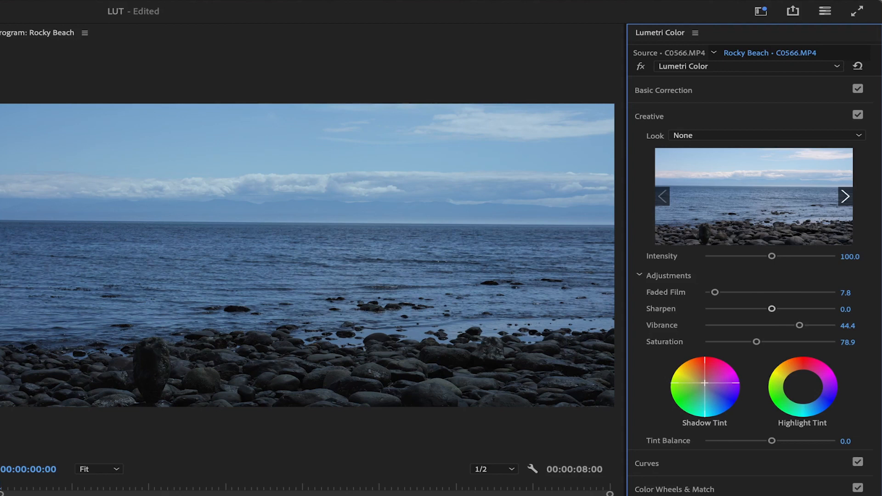
{"action": "left_click", "coordinate": [705, 381]}
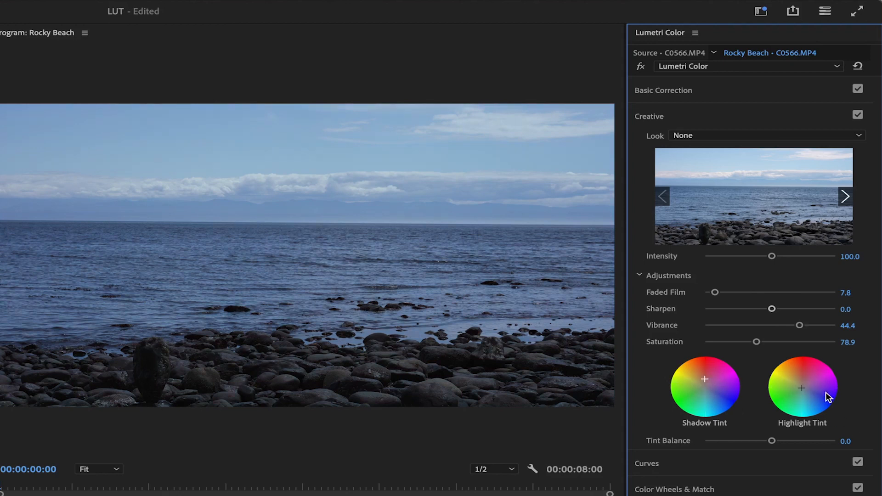
{"action": "left_click", "coordinate": [673, 115]}
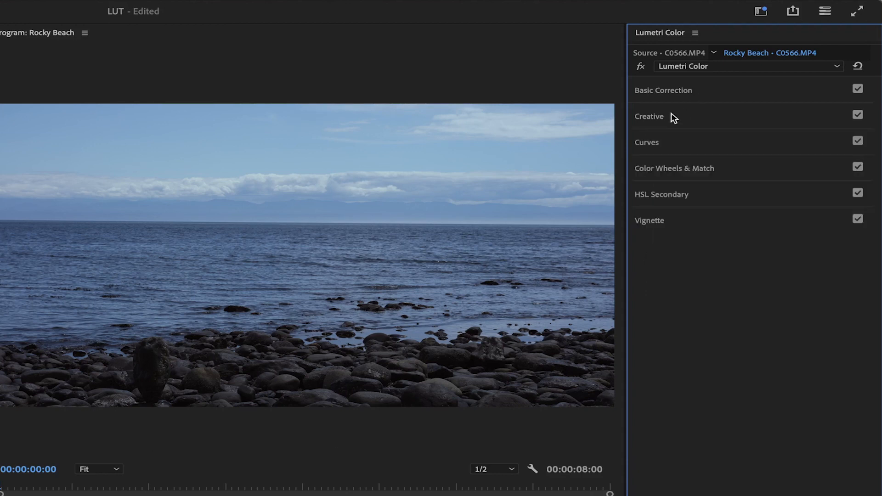
Shape the master RGB curve into a gentle S by raising a highlight point and lowering a shadow point.
{"action": "left_click", "coordinate": [661, 144]}
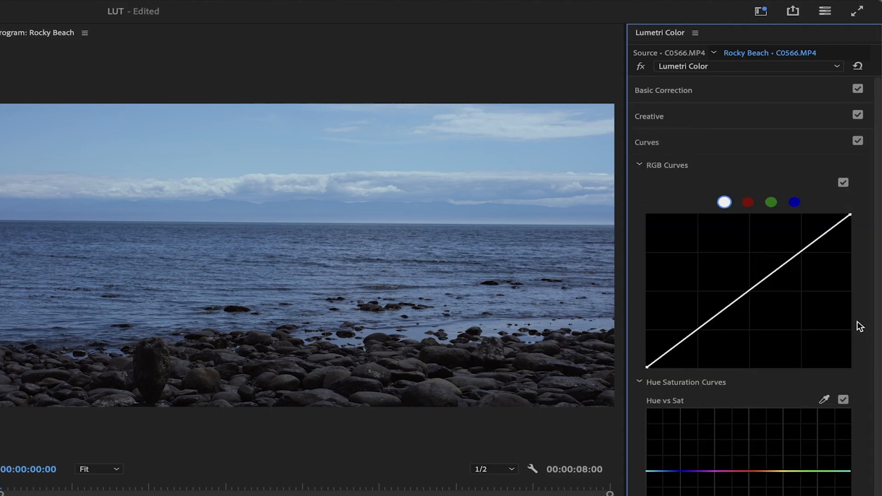
{"action": "left_click", "coordinate": [748, 202]}
{"action": "left_click", "coordinate": [771, 202]}
{"action": "left_click", "coordinate": [794, 202]}
{"action": "left_click", "coordinate": [723, 202]}
{"action": "left_click", "coordinate": [822, 236]}
{"action": "left_click_drag", "start_coordinate": [821, 237], "coordinate": [819, 233]}
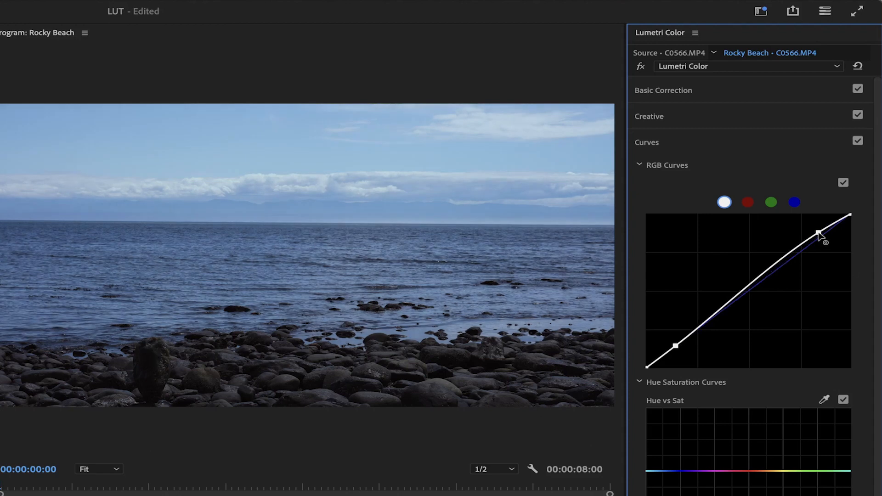
{"action": "left_click_drag", "start_coordinate": [675, 347], "coordinate": [679, 351]}
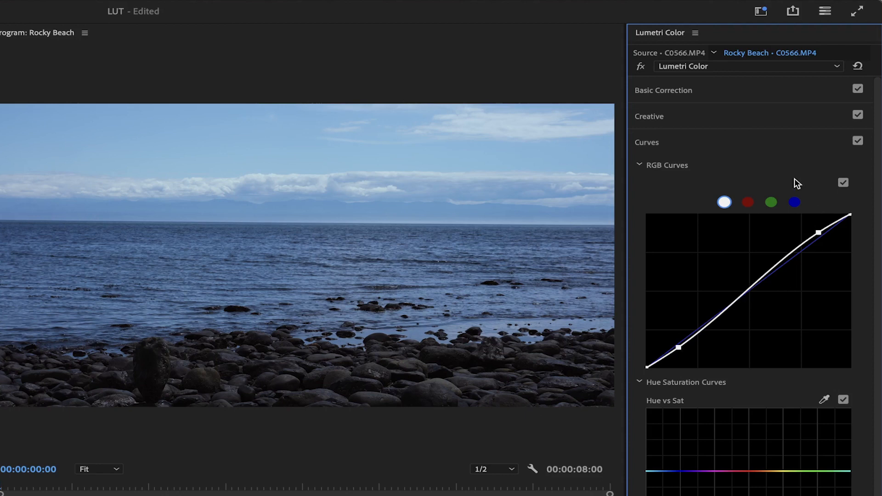
{"action": "left_click", "coordinate": [730, 144]}
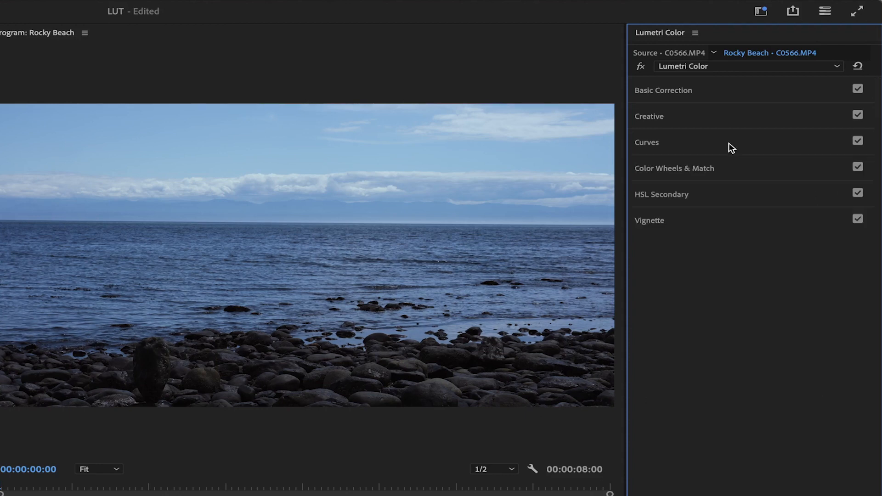
Push the Midtones and Highlights color wheels slightly toward blue-violet.
{"action": "left_click", "coordinate": [734, 168]}
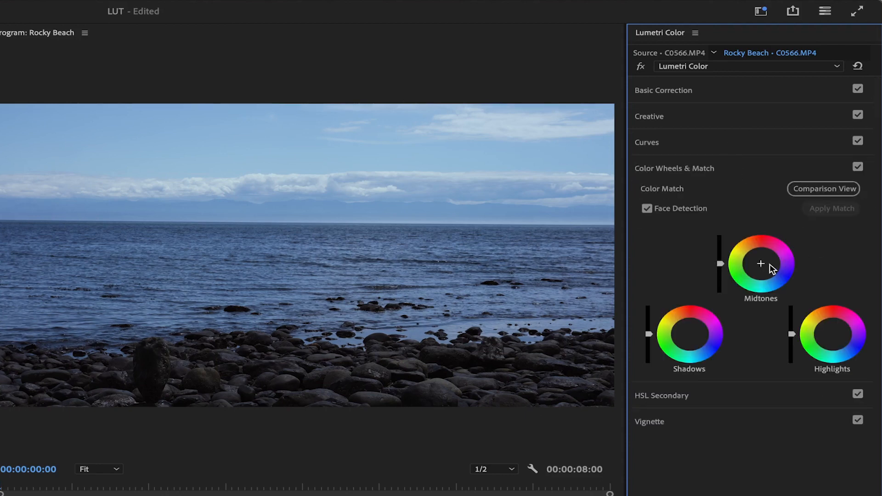
{"action": "left_click_drag", "start_coordinate": [760, 264], "coordinate": [768, 266]}
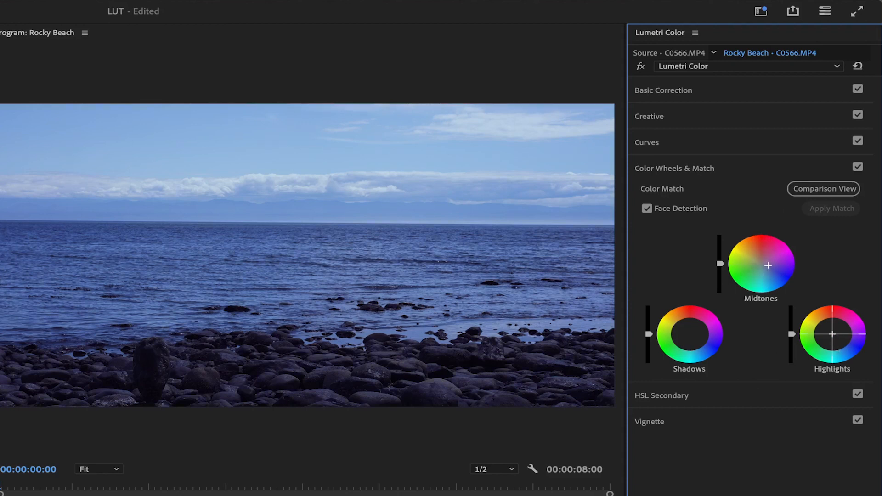
{"action": "left_click_drag", "start_coordinate": [832, 334], "coordinate": [836, 335]}
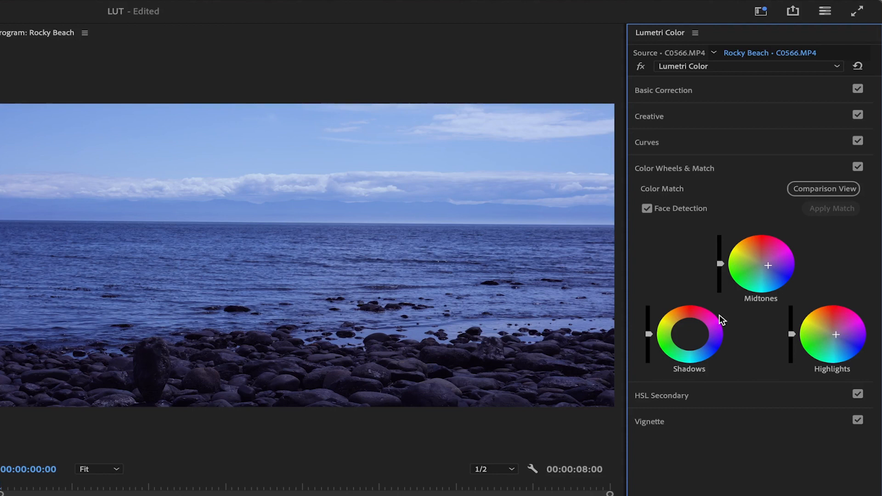
{"action": "left_click", "coordinate": [715, 166]}
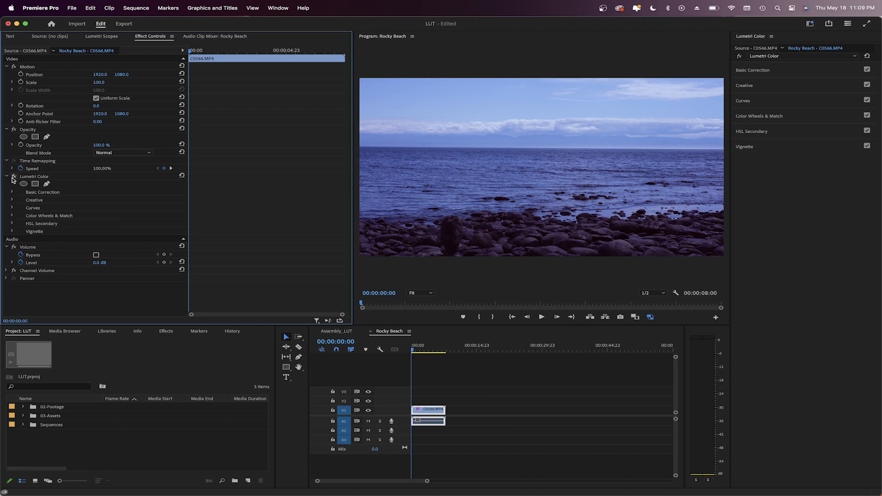
Toggle the Lumetri Color effect off and on to compare the clip before and after grading.
{"action": "left_click", "coordinate": [13, 177]}
{"action": "left_click", "coordinate": [12, 177]}
{"action": "left_click", "coordinate": [12, 177]}
{"action": "left_click", "coordinate": [13, 178]}
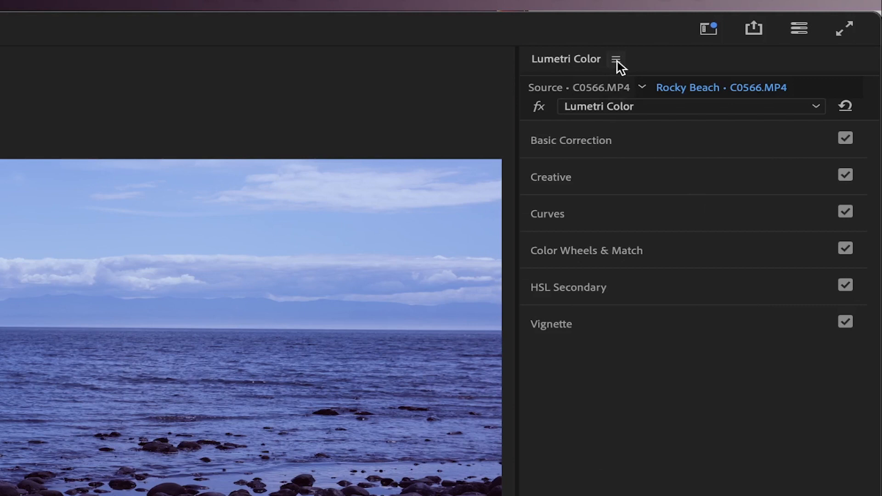
Start exporting the grade as a .cube file and create a folder named CC Luts inside the LUT folder on the Desktop.
{"action": "left_click", "coordinate": [616, 60]}
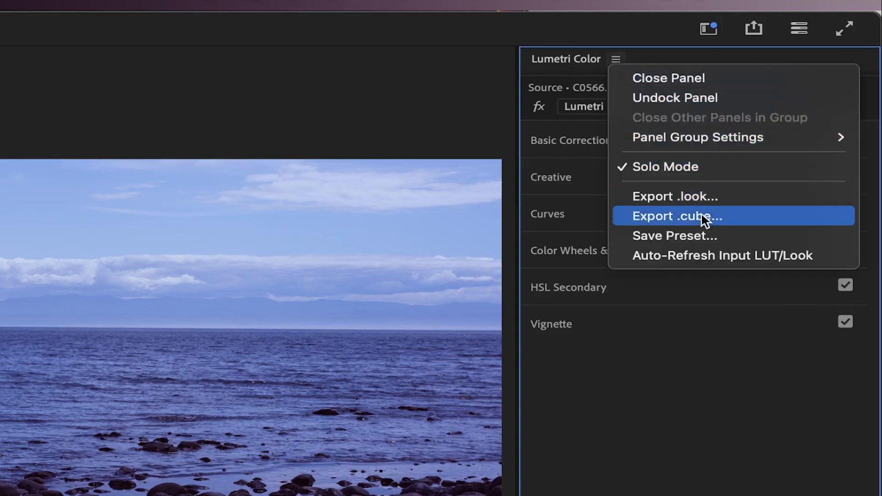
{"action": "left_click", "coordinate": [730, 217]}
{"action": "left_click", "coordinate": [518, 82]}
{"action": "left_click", "coordinate": [505, 89]}
{"action": "key", "text": "super+shift+n"}
{"action": "type", "text": "Luts"}
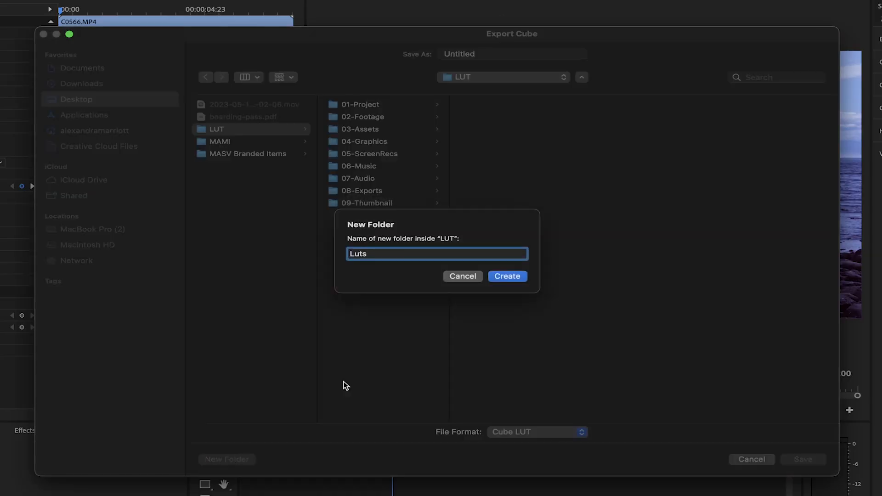
{"action": "key", "text": "super+Left"}
{"action": "type", "text": "CC"}
{"action": "left_click", "coordinate": [507, 276]}
Name the exported Cube LUT Gloomy Beach and save it in the CC Luts folder.
{"action": "double_click", "coordinate": [487, 54]}
{"action": "key", "text": "BackSpace"}
{"action": "type", "text": "Gloomy Beach"}
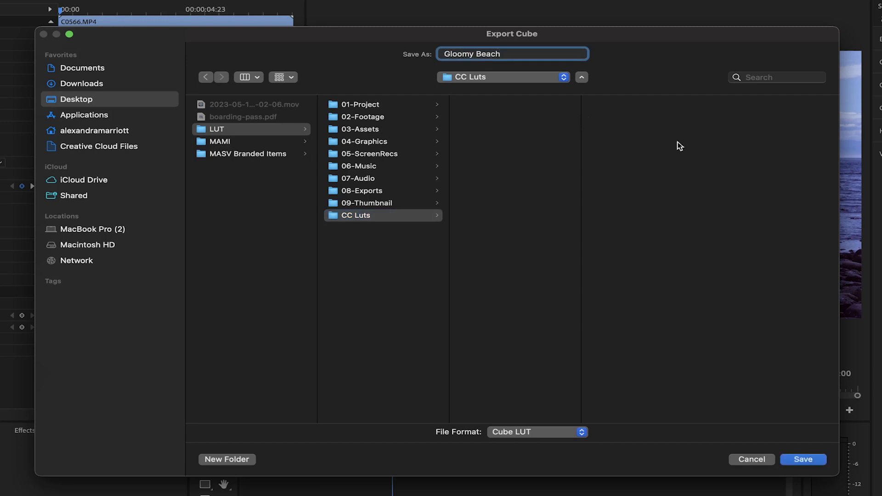
{"action": "left_click", "coordinate": [802, 459]}
Delete the Lumetri Color effect from the C0566.MP4 clip in the Rocky Beach sequence.
{"action": "left_click", "coordinate": [512, 382]}
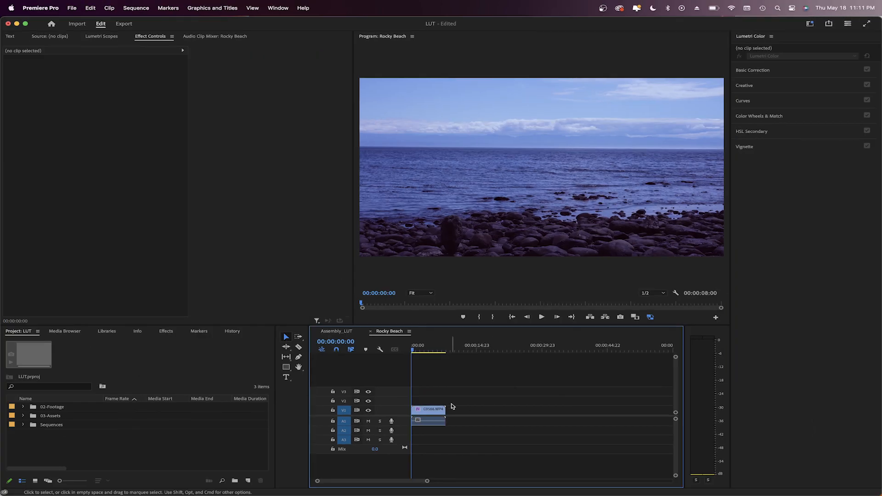
{"action": "left_click", "coordinate": [426, 409]}
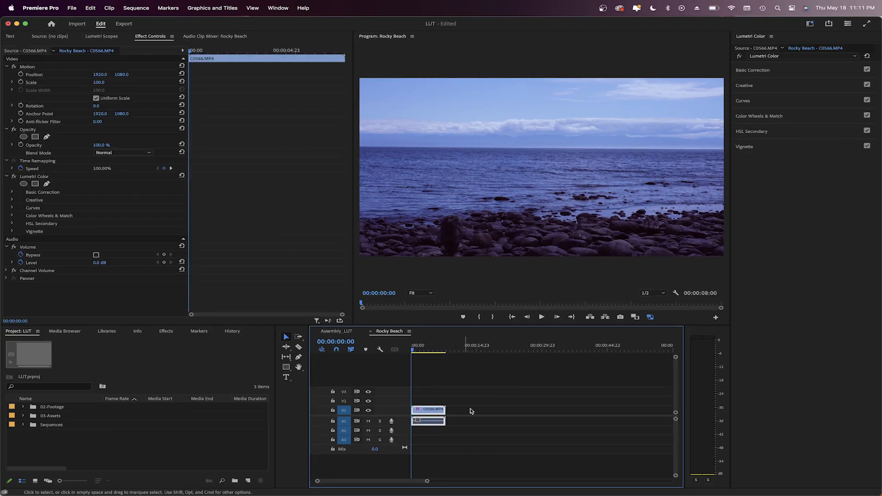
{"action": "left_click", "coordinate": [44, 179]}
{"action": "key", "text": "Delete"}
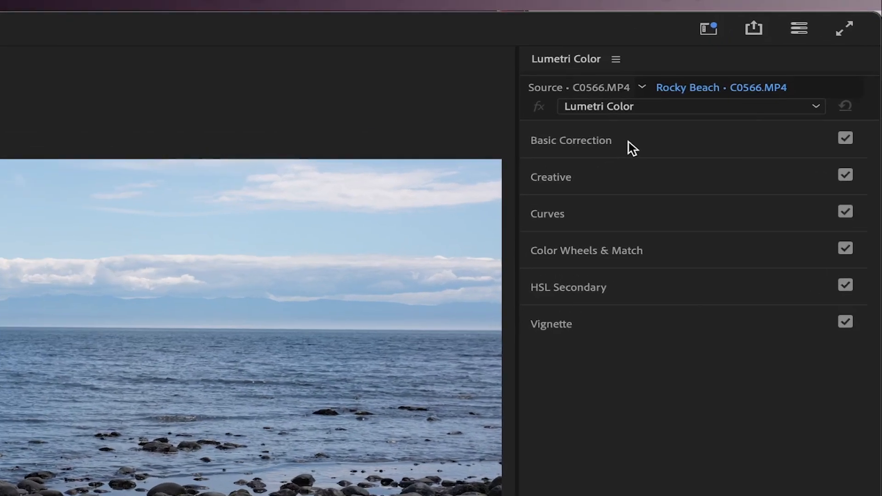
Load Gloomy Beach.cube from the CC Luts folder as the Input LUT in Basic Correction.
{"action": "left_click", "coordinate": [776, 72]}
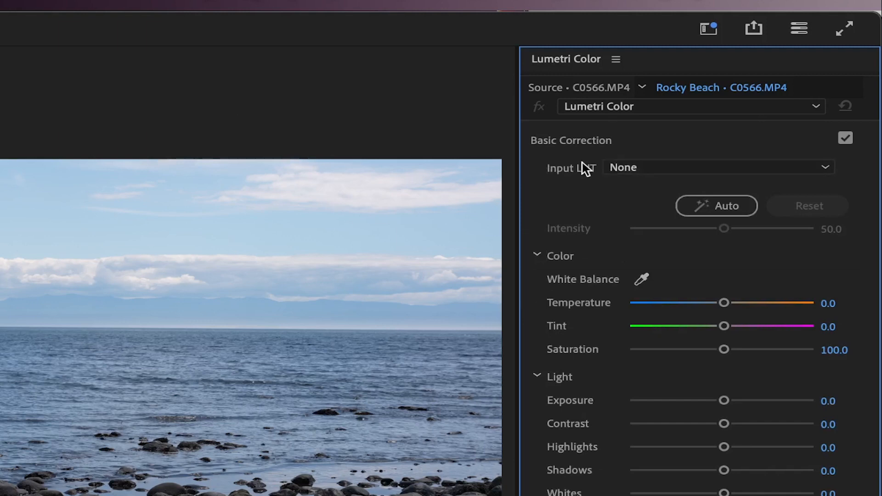
{"action": "left_click", "coordinate": [620, 141]}
{"action": "left_click", "coordinate": [593, 180]}
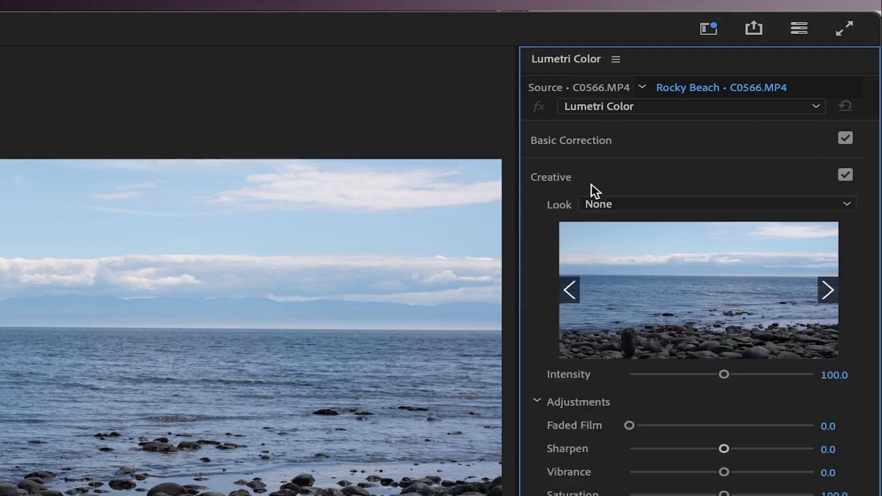
{"action": "left_click", "coordinate": [630, 202]}
{"action": "left_click", "coordinate": [595, 162]}
{"action": "left_click", "coordinate": [602, 144]}
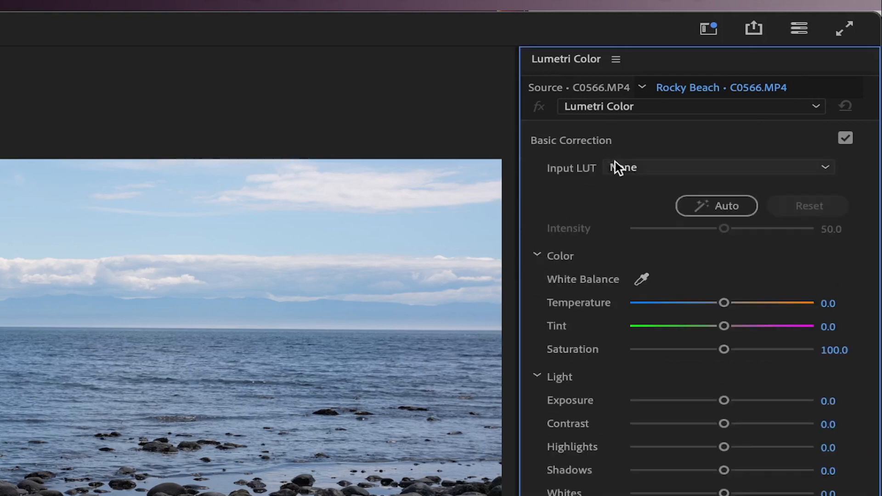
{"action": "left_click", "coordinate": [615, 168]}
{"action": "left_click", "coordinate": [666, 222]}
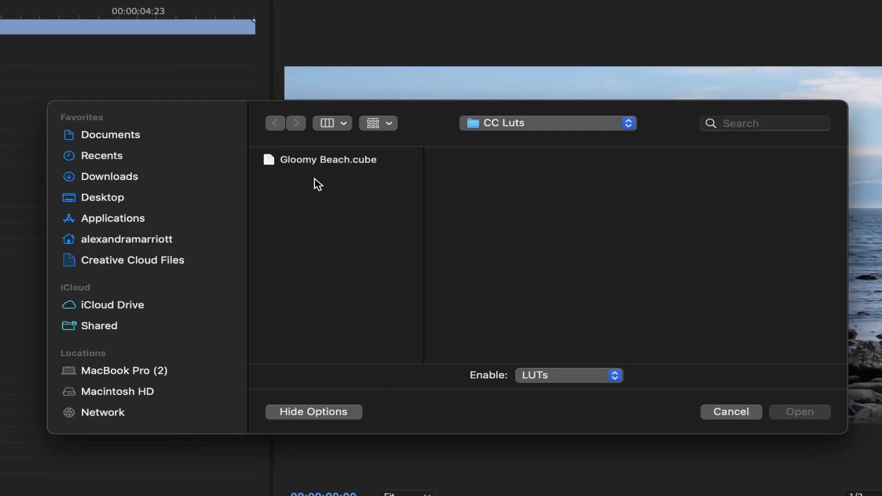
{"action": "left_click", "coordinate": [325, 157]}
{"action": "left_click", "coordinate": [807, 418]}
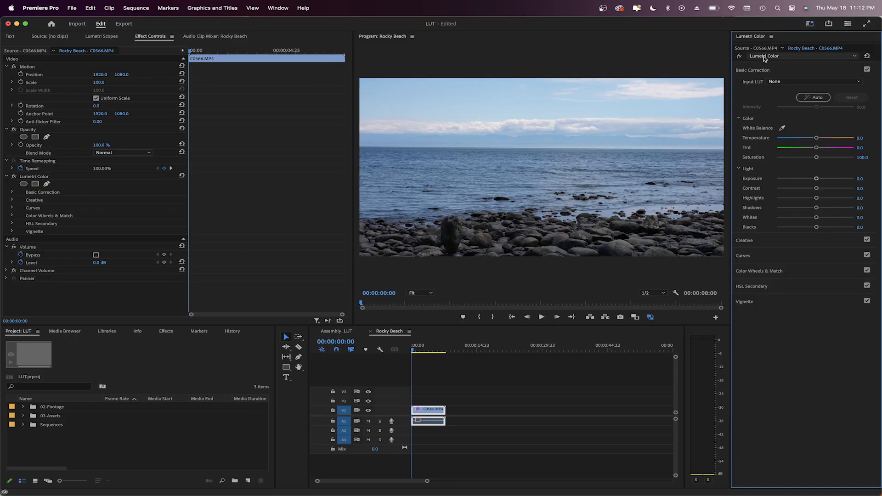
Load the Gloomy Beach LUT as the Creative Look and set its Intensity to 108.9 after trying 0.
{"action": "left_click", "coordinate": [768, 69]}
{"action": "left_click", "coordinate": [760, 86]}
{"action": "left_click", "coordinate": [775, 97]}
{"action": "left_click", "coordinate": [769, 121]}
{"action": "left_click", "coordinate": [381, 124]}
{"action": "left_click", "coordinate": [617, 251]}
{"action": "left_click_drag", "start_coordinate": [817, 168], "coordinate": [763, 166]}
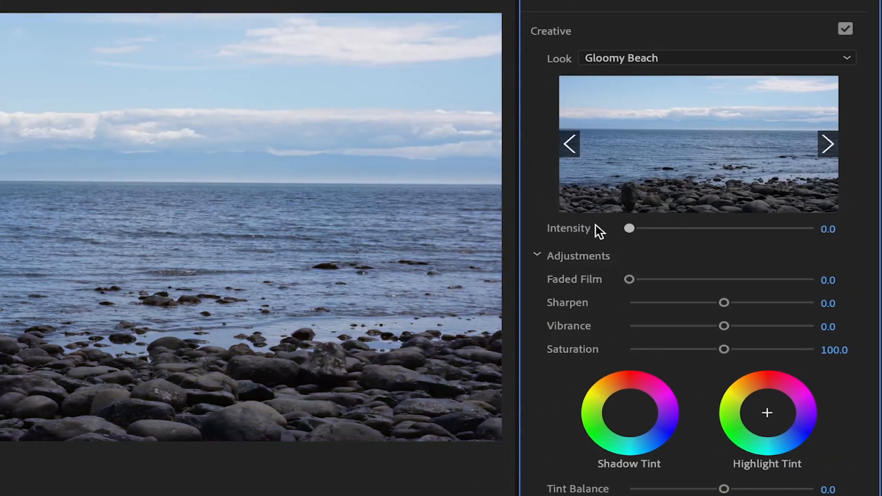
{"action": "left_click_drag", "start_coordinate": [596, 225], "coordinate": [728, 222]}
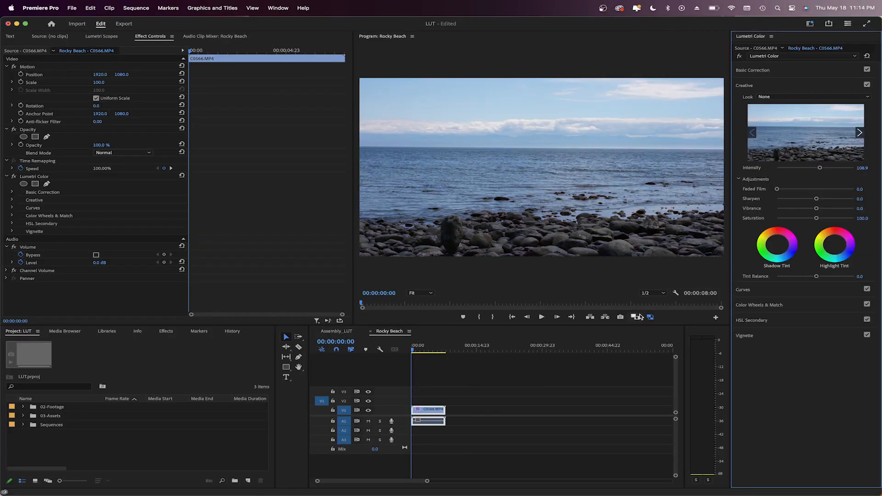
Split the C0566.MP4 clip in the timeline into five segments with the Razor tool.
{"action": "left_click", "coordinate": [490, 394]}
{"action": "key", "text": "="}
{"action": "key", "text": "="}
{"action": "key", "text": "c"}
{"action": "left_click", "coordinate": [466, 410]}
{"action": "left_click", "coordinate": [435, 410]}
{"action": "left_click", "coordinate": [506, 410]}
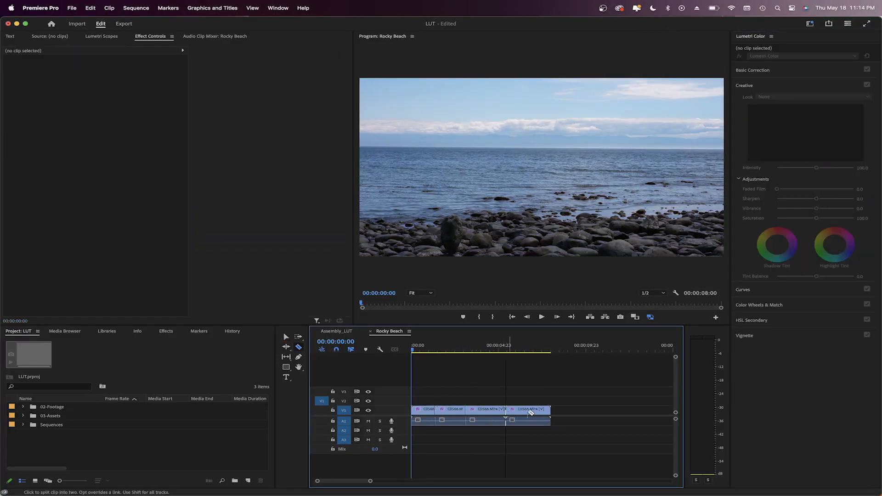
{"action": "key", "text": "v"}
Create a 3840 x 2160 adjustment layer in the project.
{"action": "left_click", "coordinate": [247, 480]}
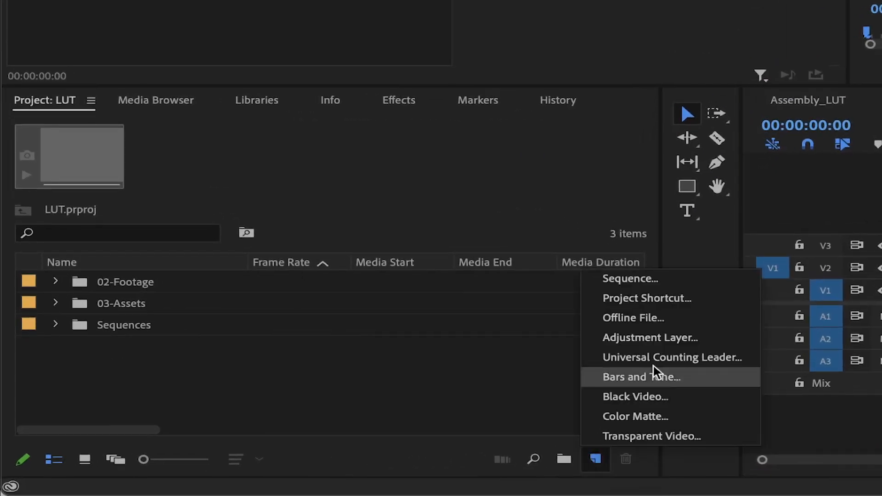
{"action": "left_click", "coordinate": [630, 343]}
{"action": "left_click", "coordinate": [753, 173]}
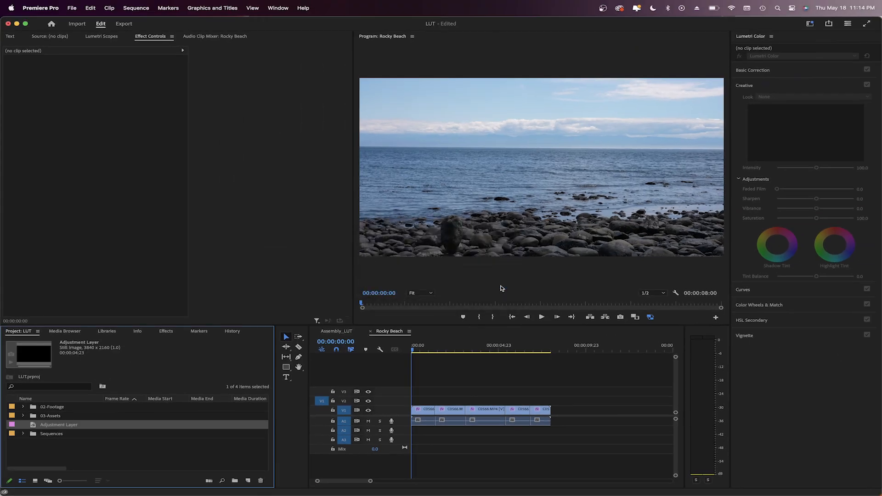
Place the adjustment layer on track V2 over all five clip segments and load a custom LUT file as its Creative Look.
{"action": "left_click_drag", "start_coordinate": [52, 425], "coordinate": [551, 404]}
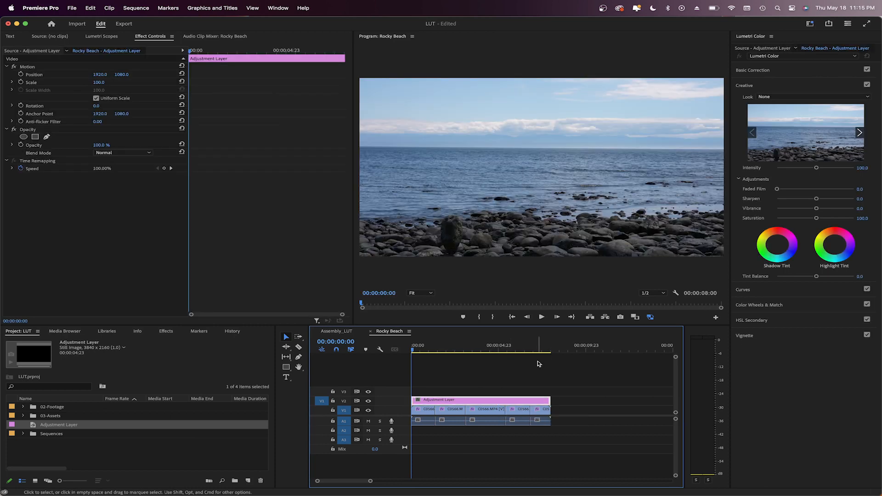
{"action": "left_click", "coordinate": [814, 97]}
{"action": "left_click", "coordinate": [811, 113]}
{"action": "left_click", "coordinate": [382, 125]}
{"action": "left_click", "coordinate": [617, 251]}
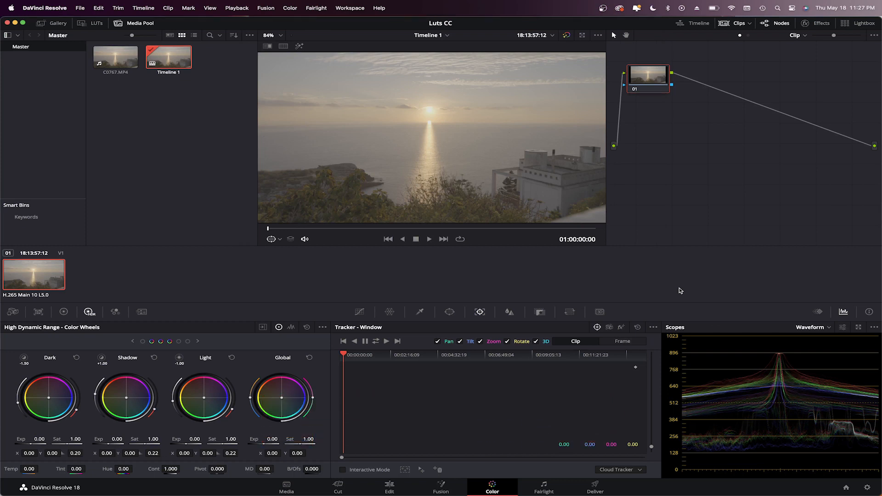
Switch to DaVinci Resolve and shape the sunset clip's custom curve into a gentle S, using the Waveform scope.
{"action": "key", "text": "space"}
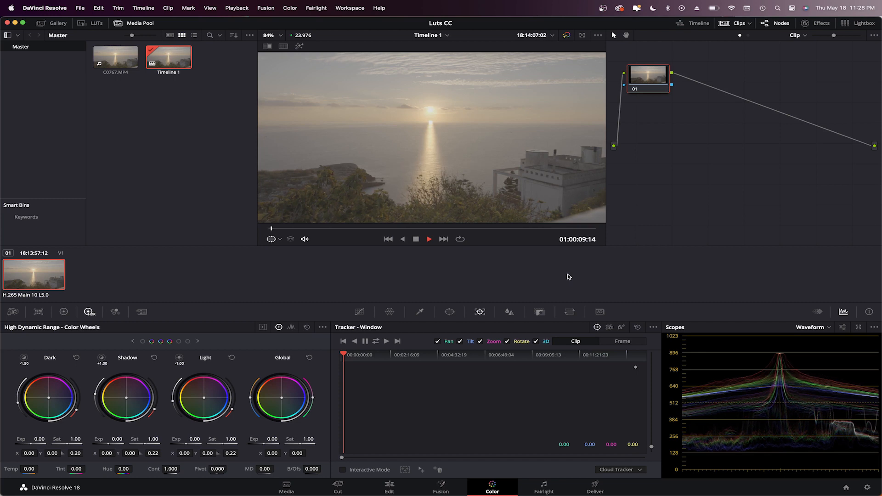
{"action": "key", "text": "space"}
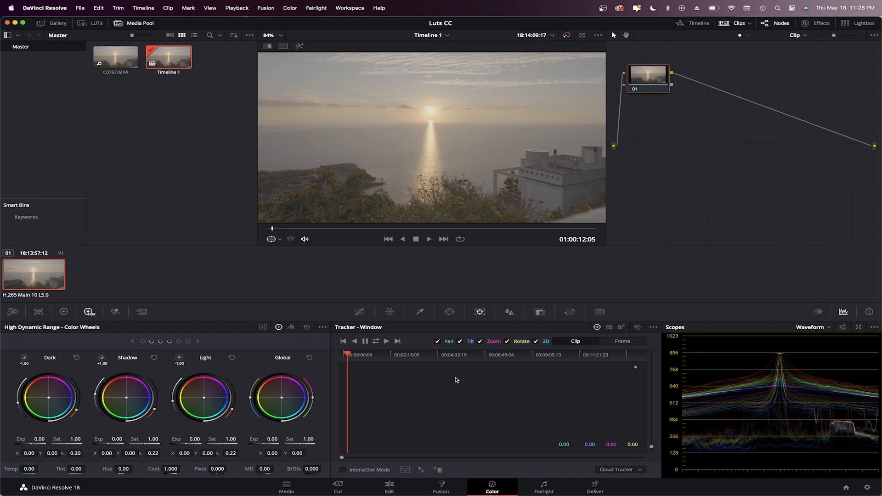
{"action": "left_click", "coordinate": [360, 312]}
{"action": "left_click", "coordinate": [517, 362]}
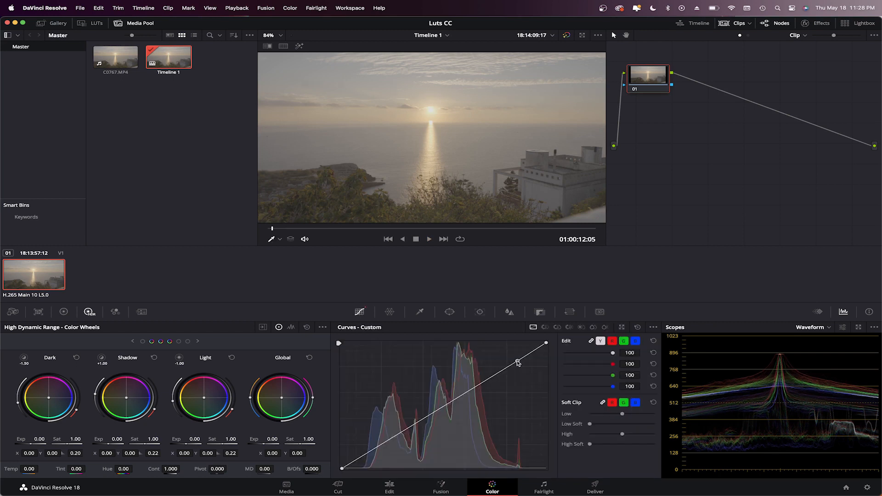
{"action": "left_click", "coordinate": [378, 446]}
{"action": "left_click_drag", "start_coordinate": [518, 363], "coordinate": [514, 361]}
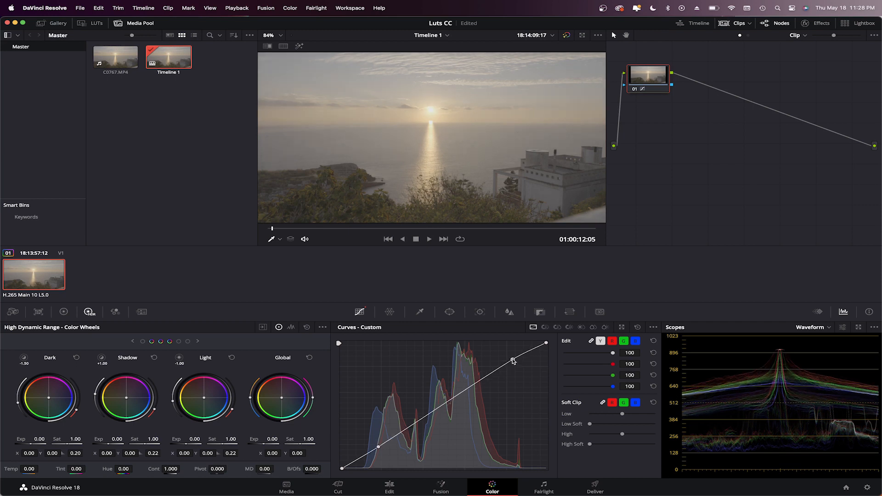
{"action": "left_click_drag", "start_coordinate": [378, 448], "coordinate": [384, 459]}
{"action": "left_click_drag", "start_coordinate": [512, 359], "coordinate": [503, 363]}
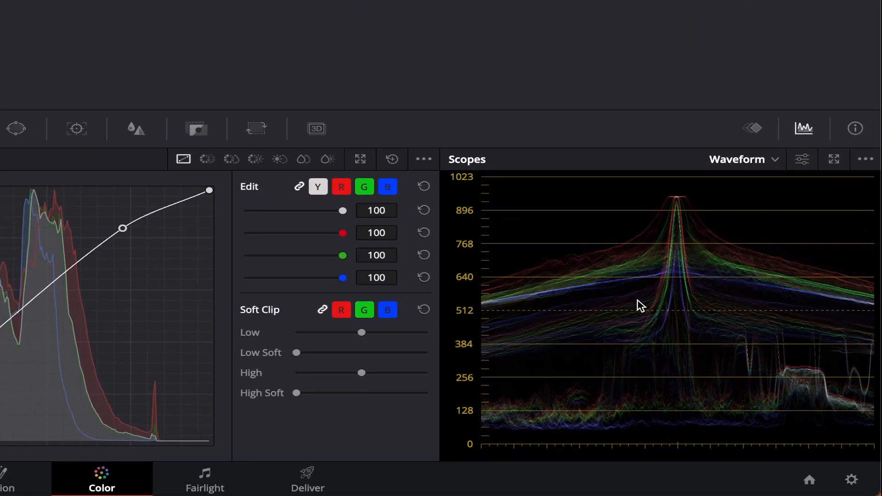
{"action": "left_click", "coordinate": [774, 160]}
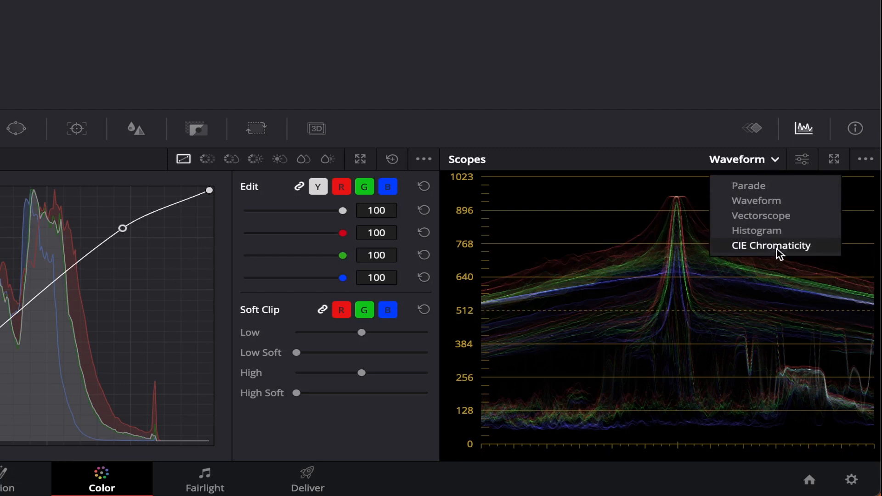
{"action": "left_click", "coordinate": [766, 202]}
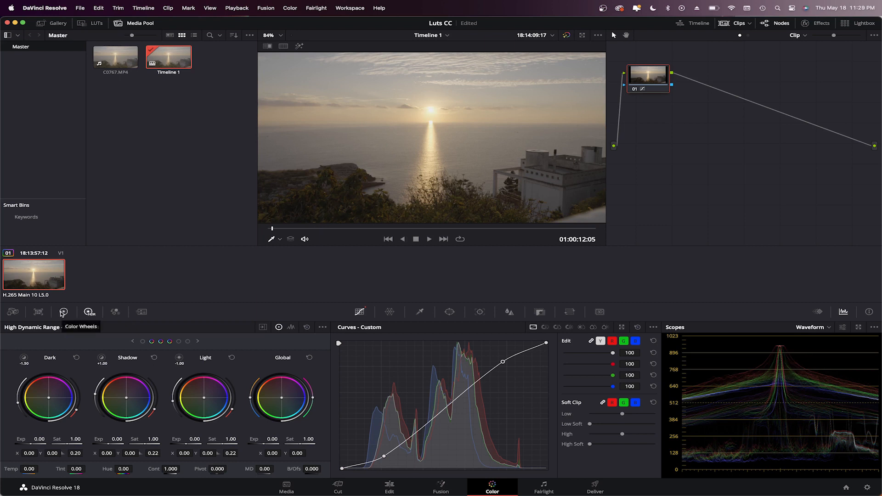
In the primary color wheels, set Saturation to 70.20, warm the Gamma slightly, and shift Offset to 22.25, 25.33, 24.84.
{"action": "left_click", "coordinate": [63, 312]}
{"action": "left_click_drag", "start_coordinate": [204, 469], "coordinate": [243, 469]}
{"action": "left_click_drag", "start_coordinate": [127, 399], "coordinate": [128, 400]}
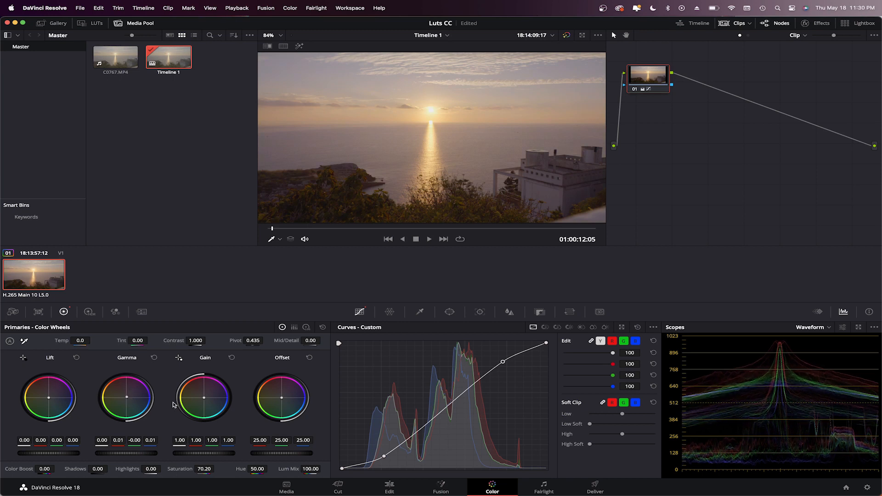
{"action": "left_click_drag", "start_coordinate": [283, 401], "coordinate": [285, 408]}
{"action": "left_click_drag", "start_coordinate": [136, 399], "coordinate": [125, 393]}
{"action": "left_click_drag", "start_coordinate": [283, 400], "coordinate": [283, 404]}
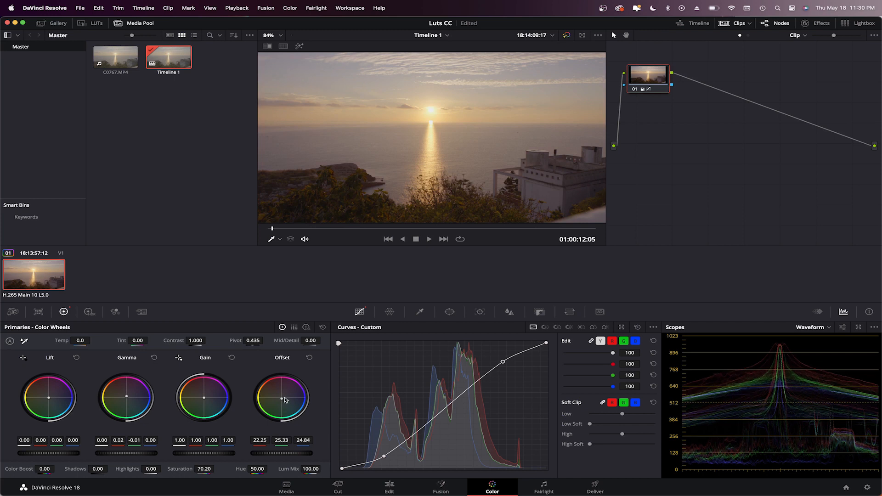
In the HDR color wheels, shift Shadow to X -0.01 and nudge the Global color balance slightly.
{"action": "left_click", "coordinate": [87, 312]}
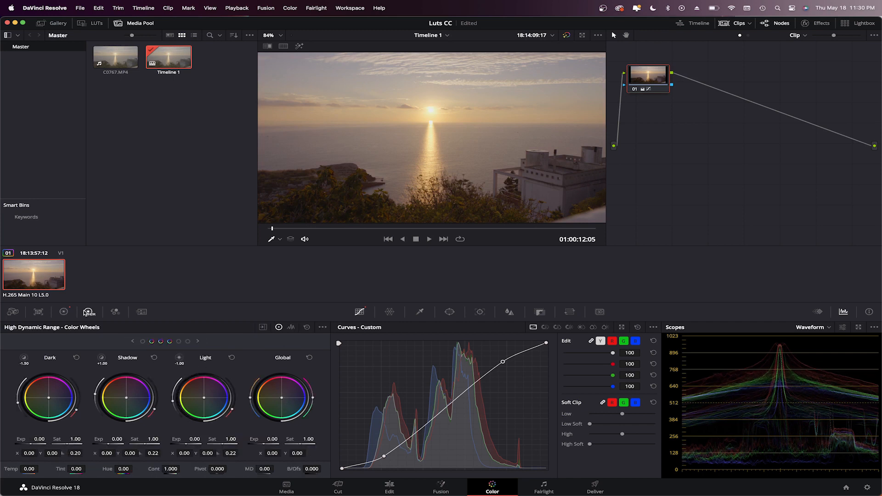
{"action": "left_click_drag", "start_coordinate": [127, 401], "coordinate": [122, 401]}
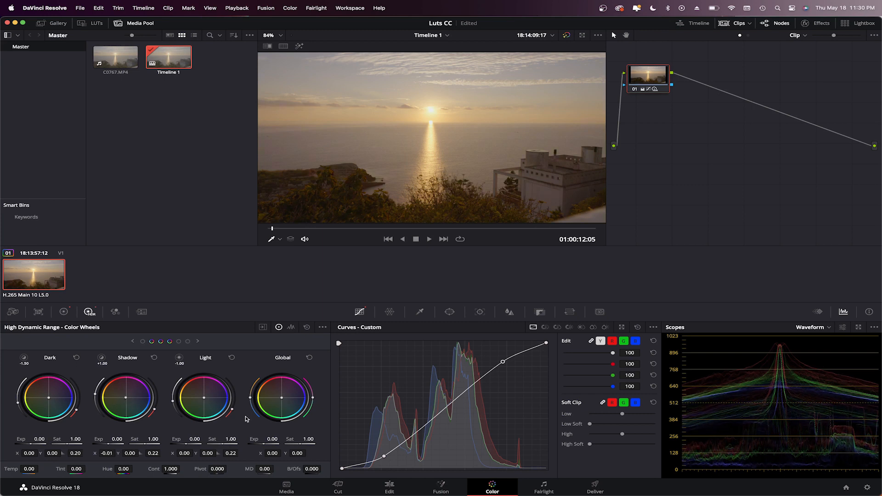
{"action": "left_click_drag", "start_coordinate": [282, 401], "coordinate": [282, 401]}
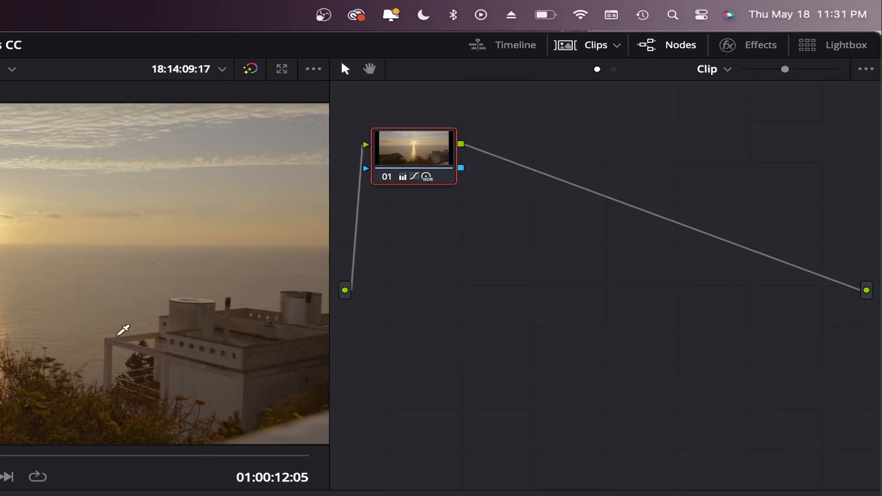
Generate a 65 Point Cube LUT from the graded clip's thumbnail and save it as Yellow dream in the LUT folder.
{"action": "left_click", "coordinate": [587, 46]}
{"action": "left_click", "coordinate": [606, 43]}
{"action": "left_click", "coordinate": [606, 42]}
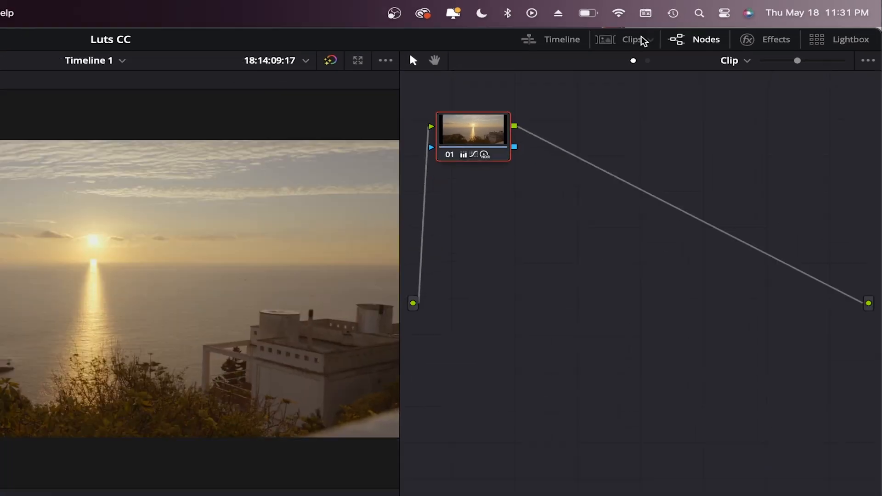
{"action": "left_click", "coordinate": [607, 43]}
{"action": "right_click", "coordinate": [44, 274]}
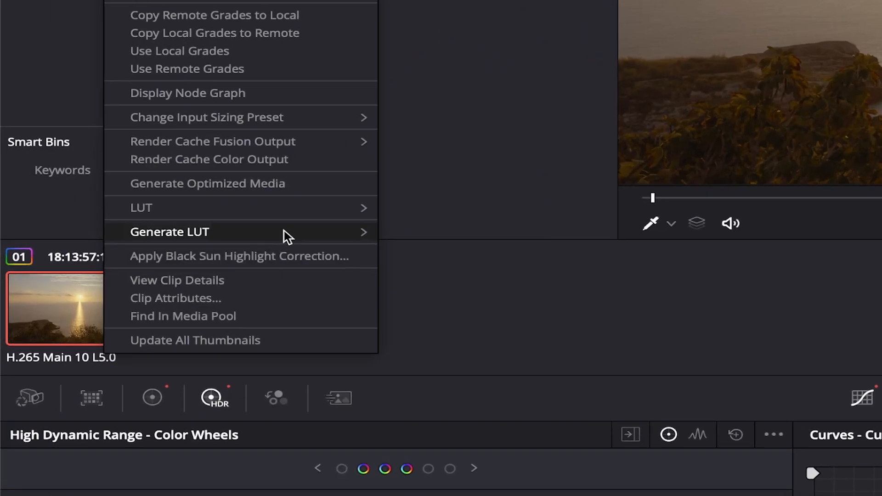
{"action": "mouse_move", "coordinate": [119, 243]}
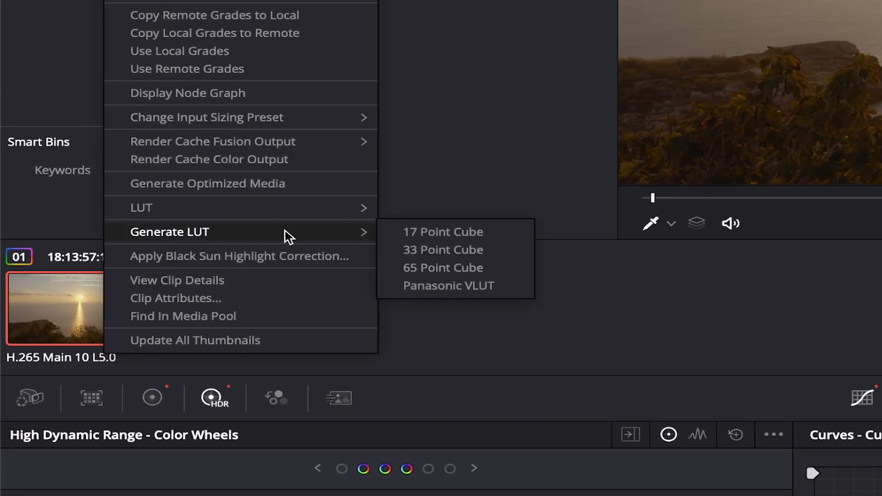
{"action": "left_click", "coordinate": [498, 271]}
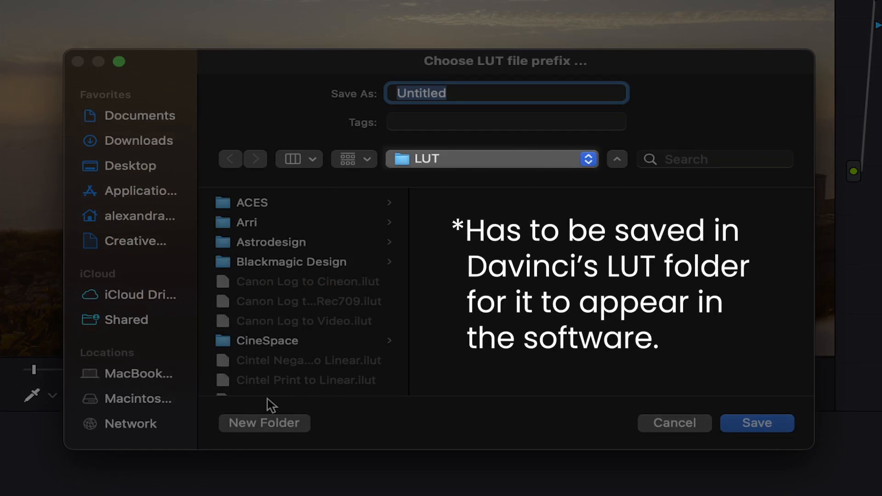
{"action": "type", "text": "Yell"}
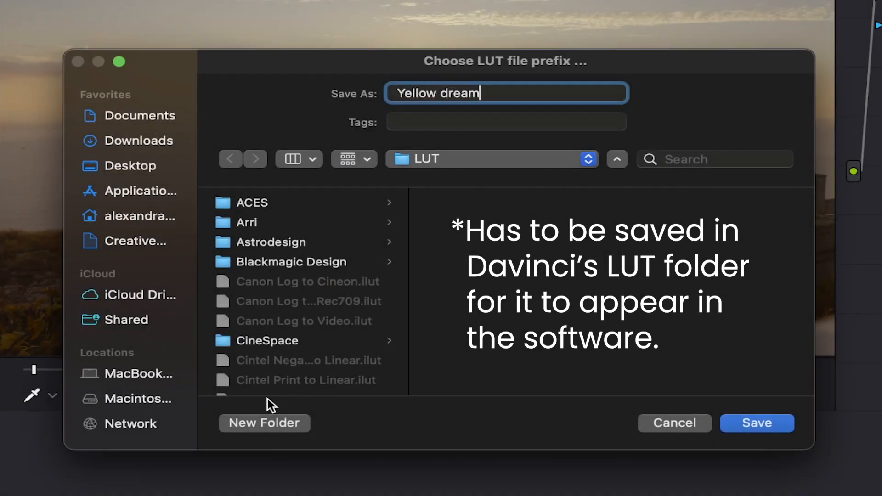
{"action": "type", "text": "ow dream"}
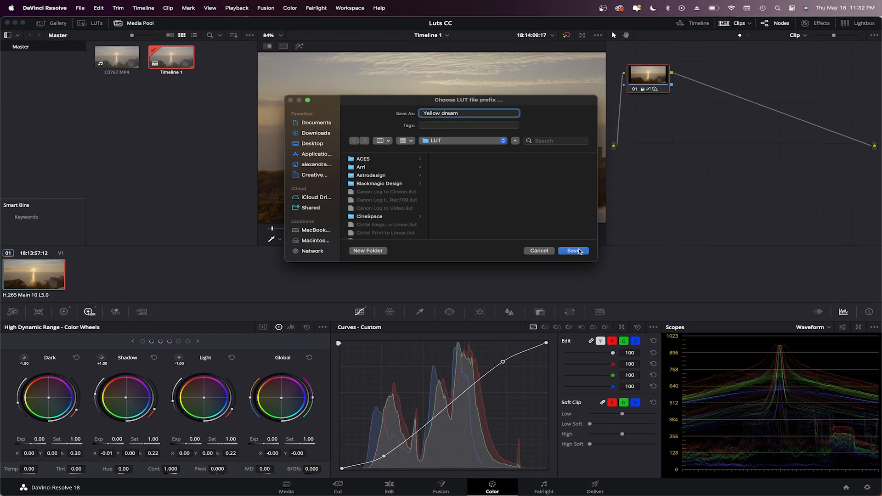
{"action": "left_click", "coordinate": [574, 251]}
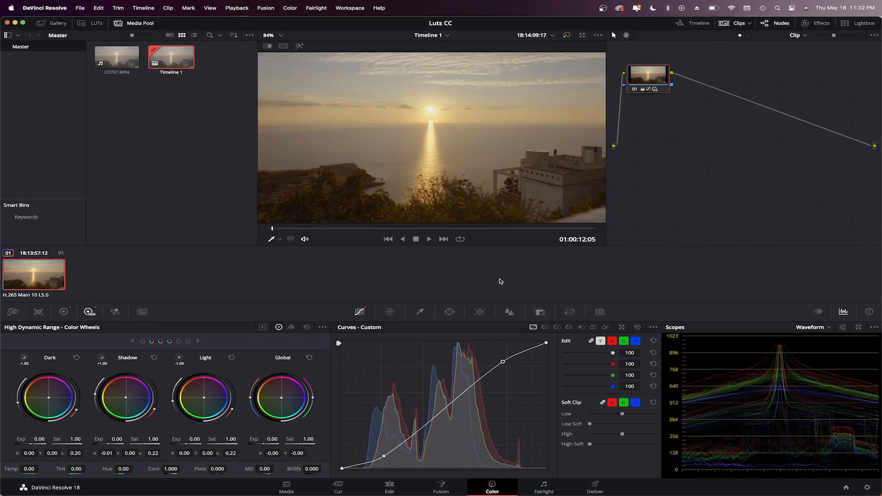
Reset the grade of node 01 and show the LUT library.
{"action": "right_click", "coordinate": [642, 78]}
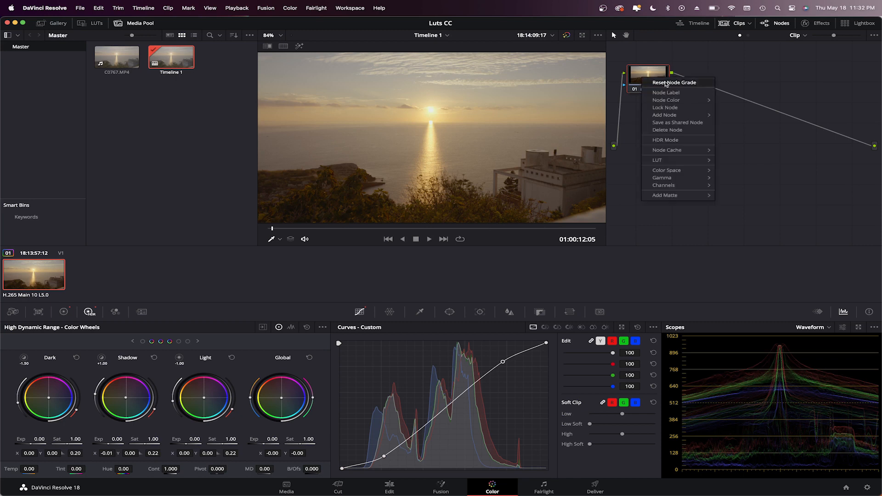
{"action": "left_click", "coordinate": [665, 84]}
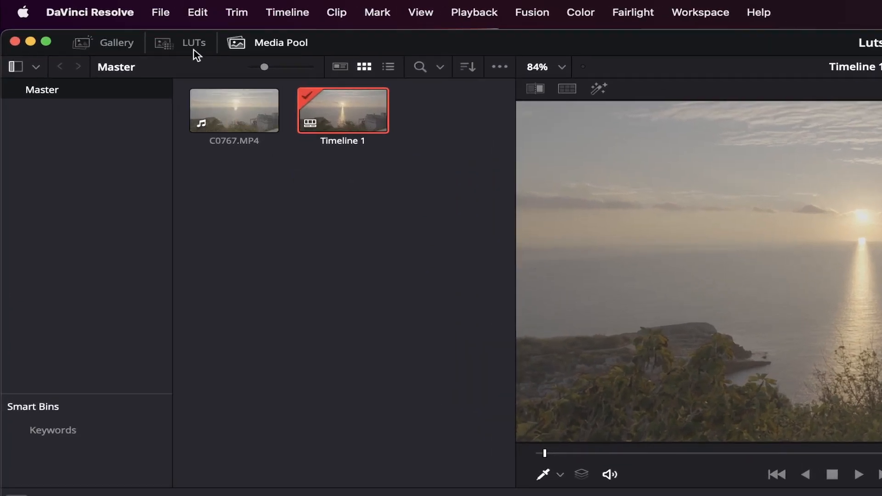
{"action": "left_click", "coordinate": [197, 54]}
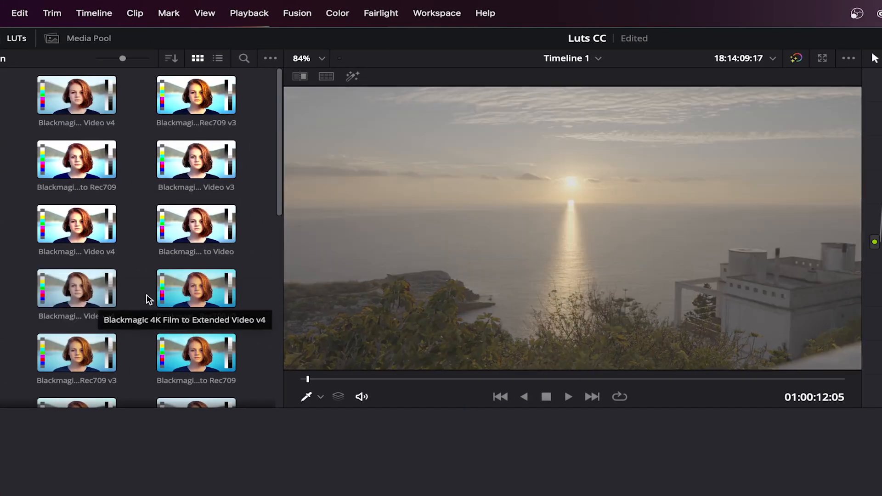
Refresh the LUT library and select the Yellow dream_1.C0767 LUT.
{"action": "scroll", "coordinate": [194, 296], "scroll_direction": "down", "scroll_amount": 8}
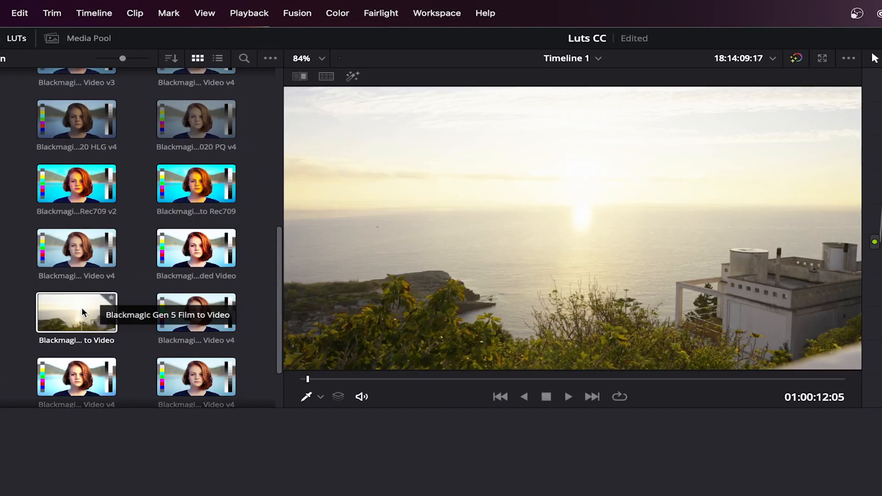
{"action": "scroll", "coordinate": [83, 312], "scroll_direction": "down", "scroll_amount": 2}
{"action": "scroll", "coordinate": [183, 242], "scroll_direction": "down", "scroll_amount": 10}
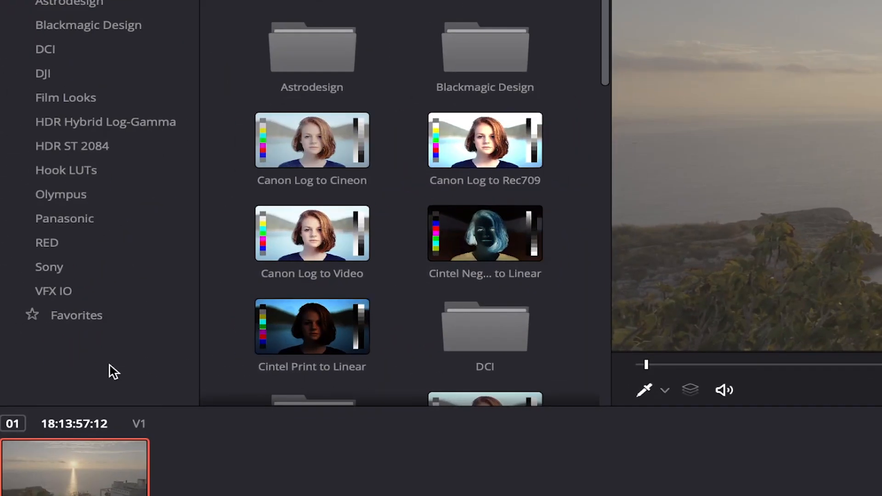
{"action": "right_click", "coordinate": [78, 383]}
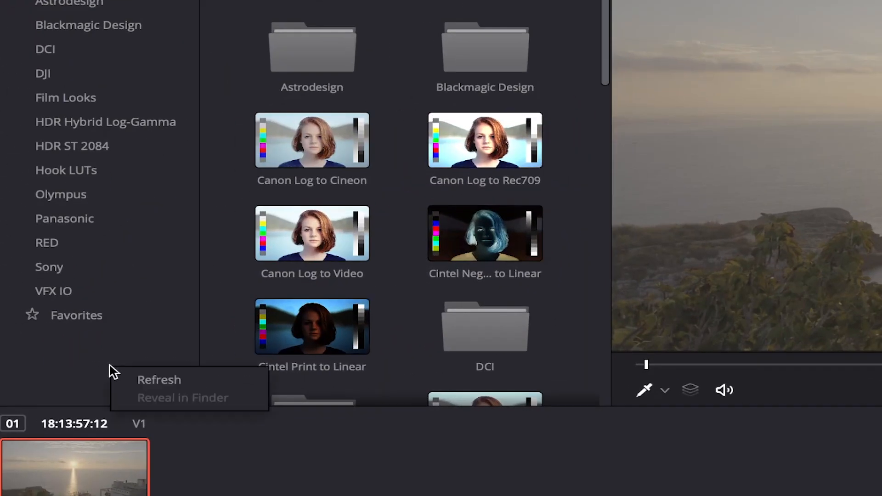
{"action": "left_click", "coordinate": [187, 384]}
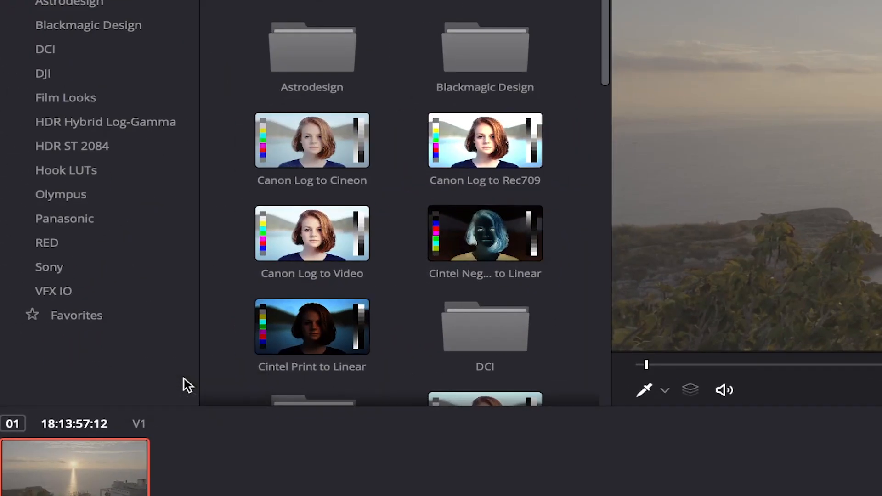
{"action": "scroll", "coordinate": [568, 290], "scroll_direction": "down", "scroll_amount": 20}
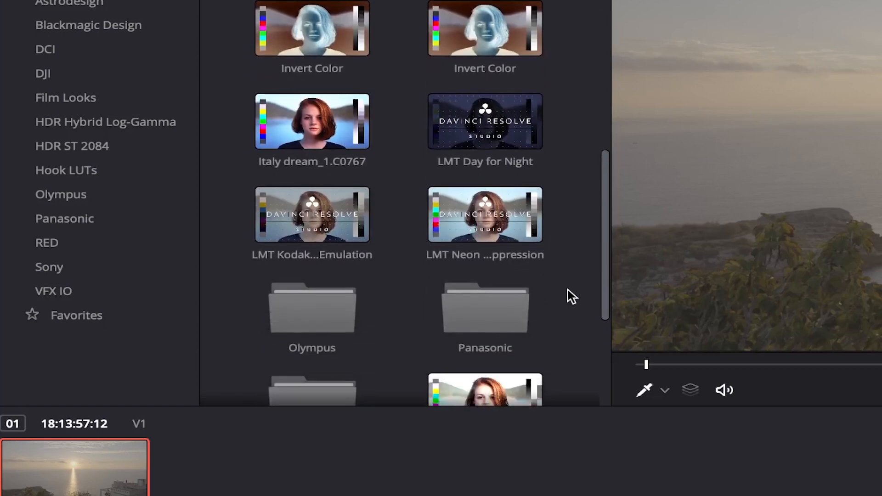
{"action": "left_click", "coordinate": [497, 365]}
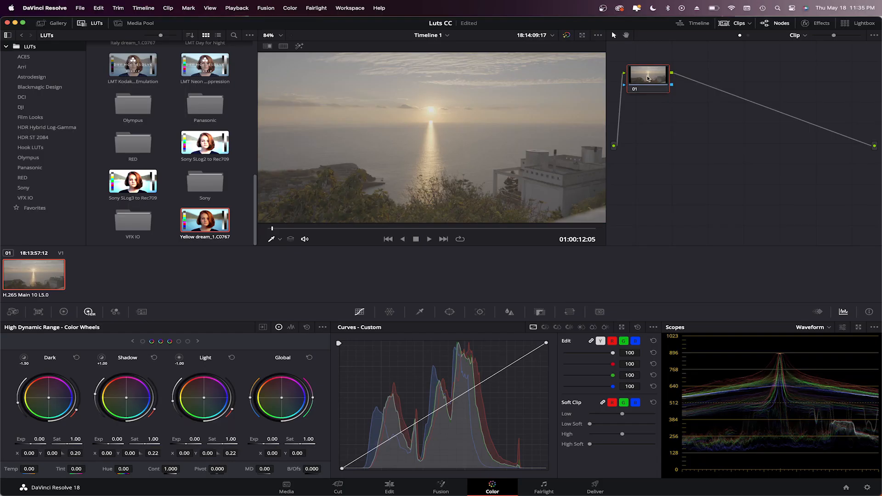
Apply the Yellow dream_1.C0767 LUT to node 01.
{"action": "right_click", "coordinate": [648, 78]}
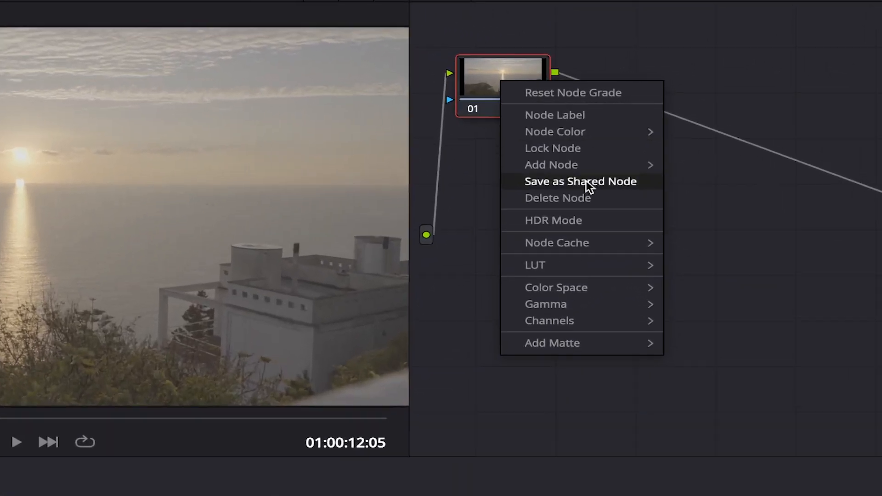
{"action": "mouse_move", "coordinate": [602, 289]}
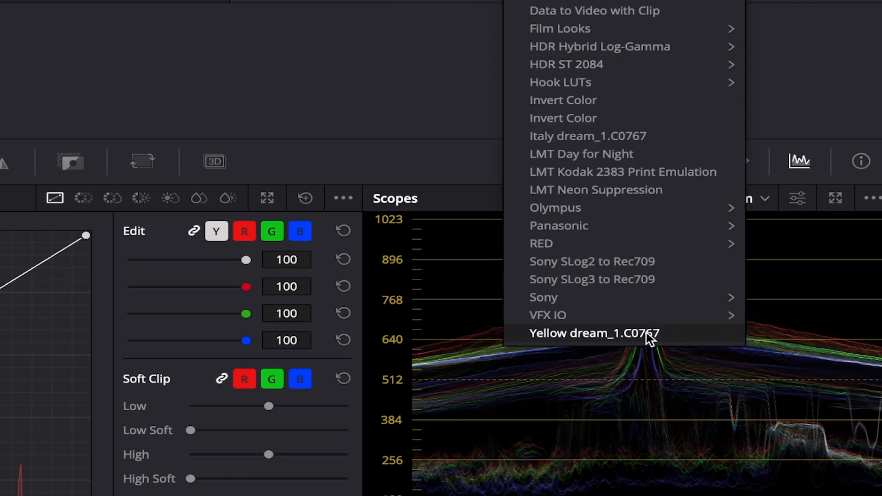
{"action": "left_click", "coordinate": [643, 334]}
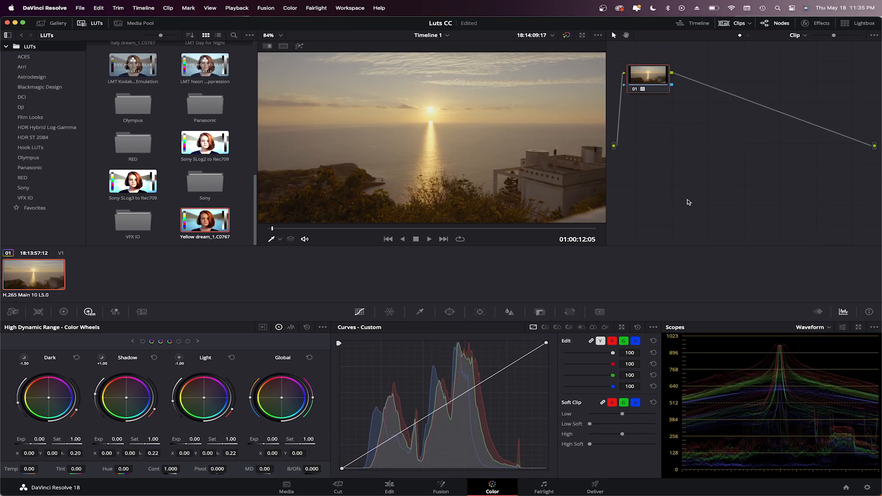